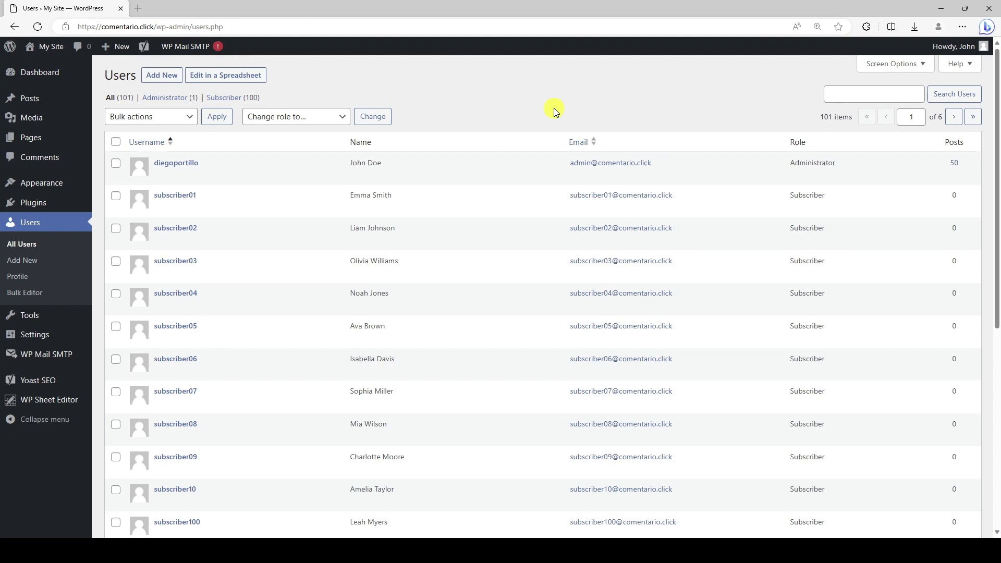
# Step: Load the users into WP Sheet Editor's spreadsheet and start the Google Sheets connection
pyautogui.click(247, 84)
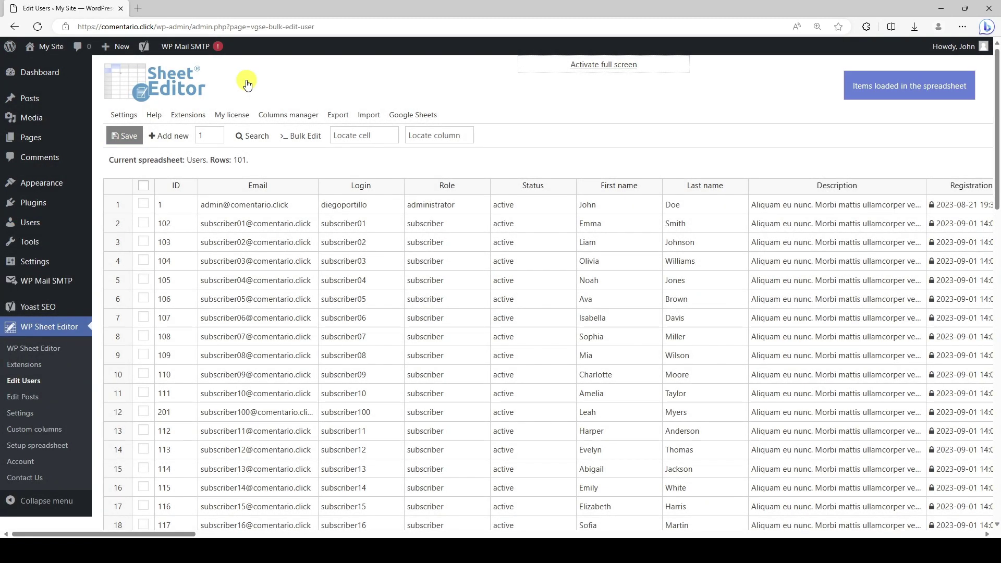
pyautogui.click(414, 115)
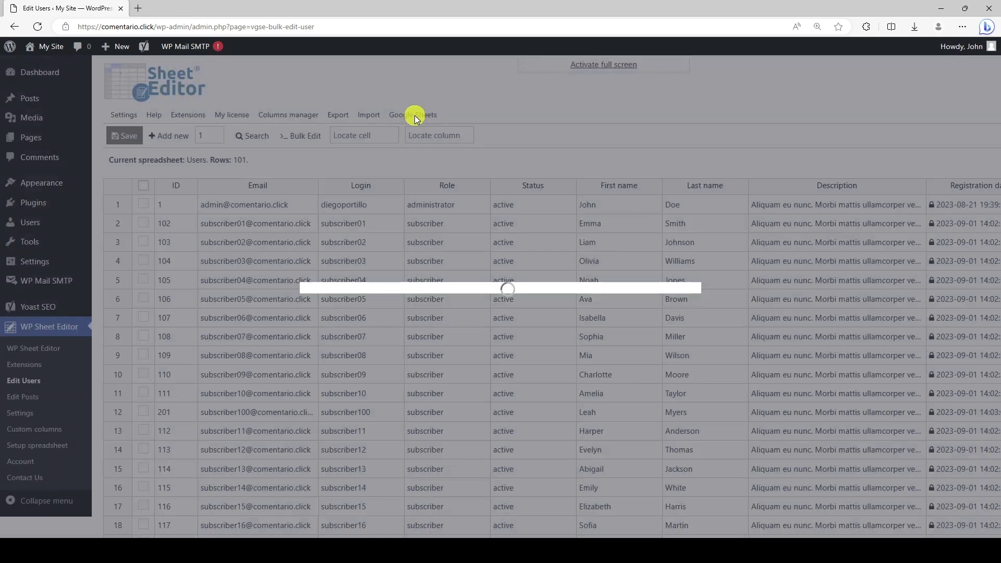
pyautogui.click(550, 340)
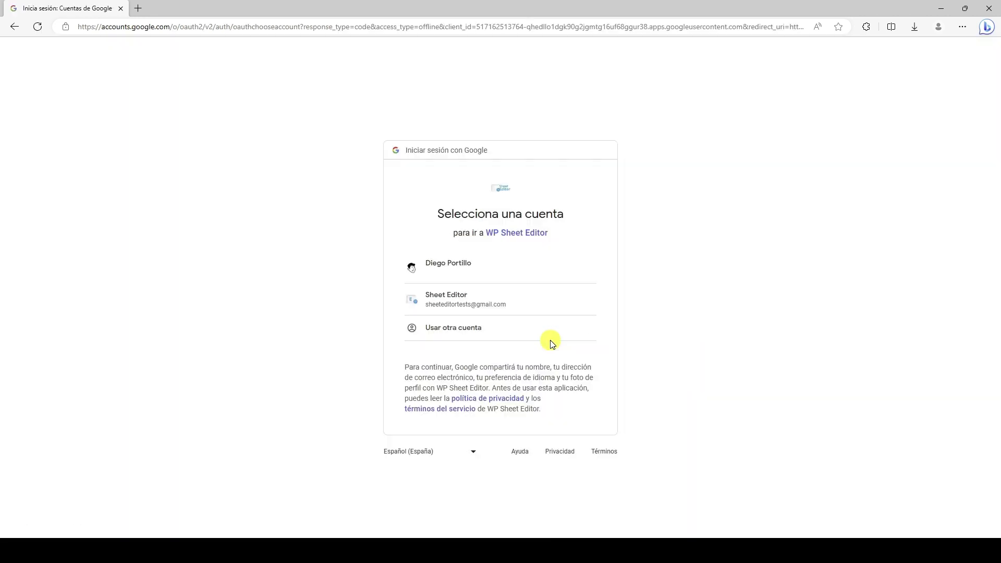
# Step: Sign in with the chosen Google account and grant WP Sheet Editor Google Drive file access
pyautogui.click(568, 306)
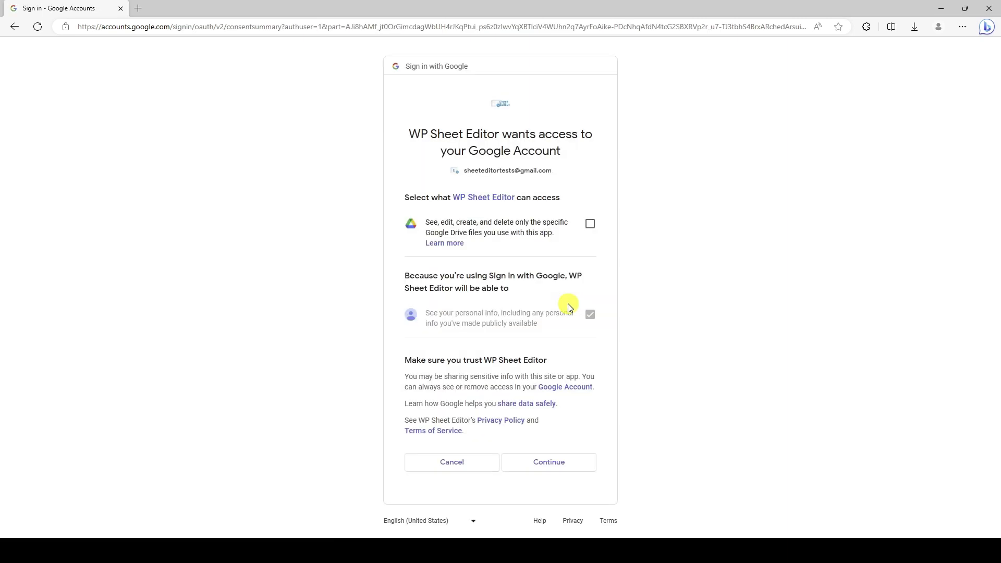
pyautogui.click(589, 224)
pyautogui.click(565, 456)
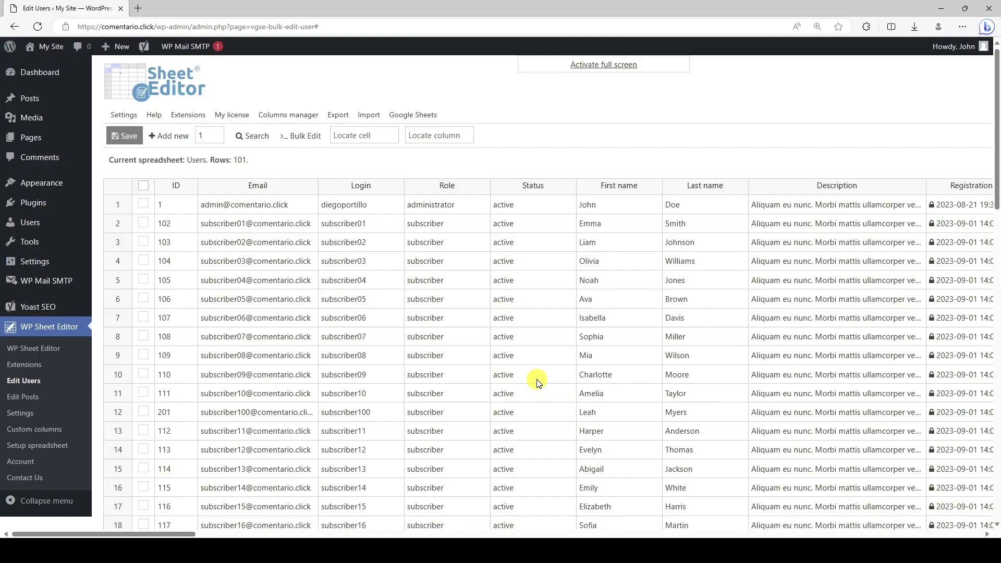
# Step: Export all 101 users with all active columns to Google Sheets as 'All user profiles to Google Sheets'
pyautogui.click(337, 114)
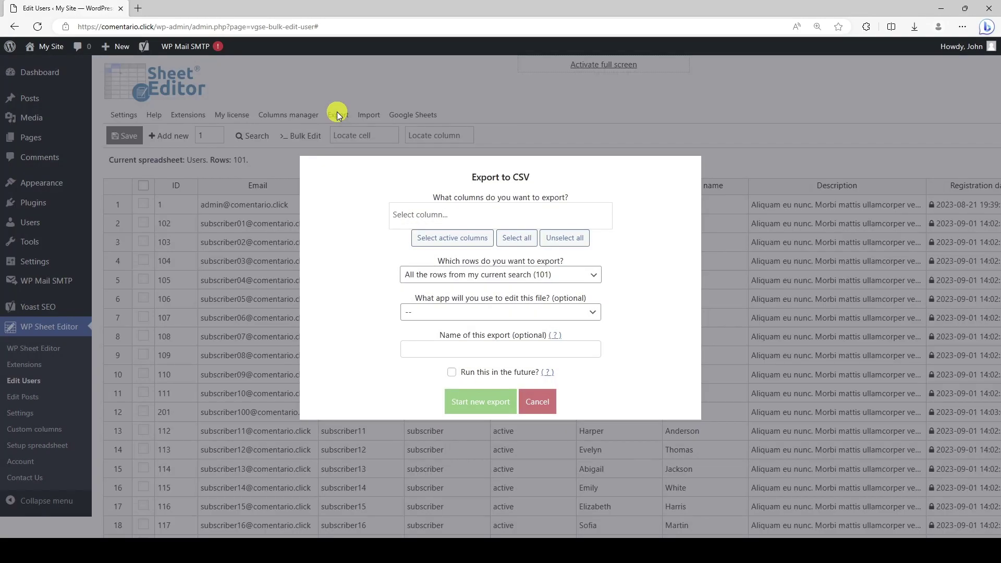
pyautogui.click(458, 239)
pyautogui.scroll(-5, 459, 241)
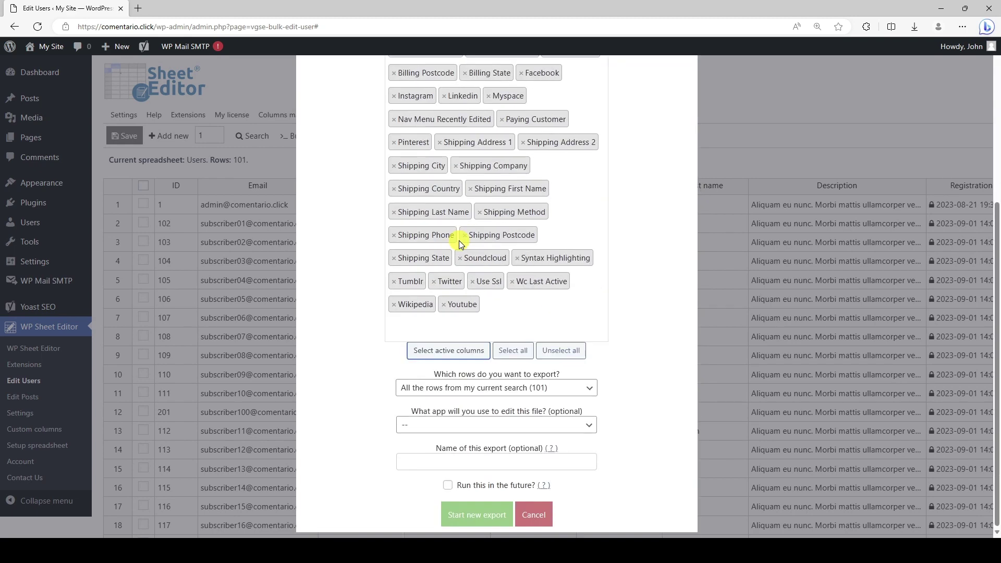
pyautogui.click(513, 425)
pyautogui.click(489, 482)
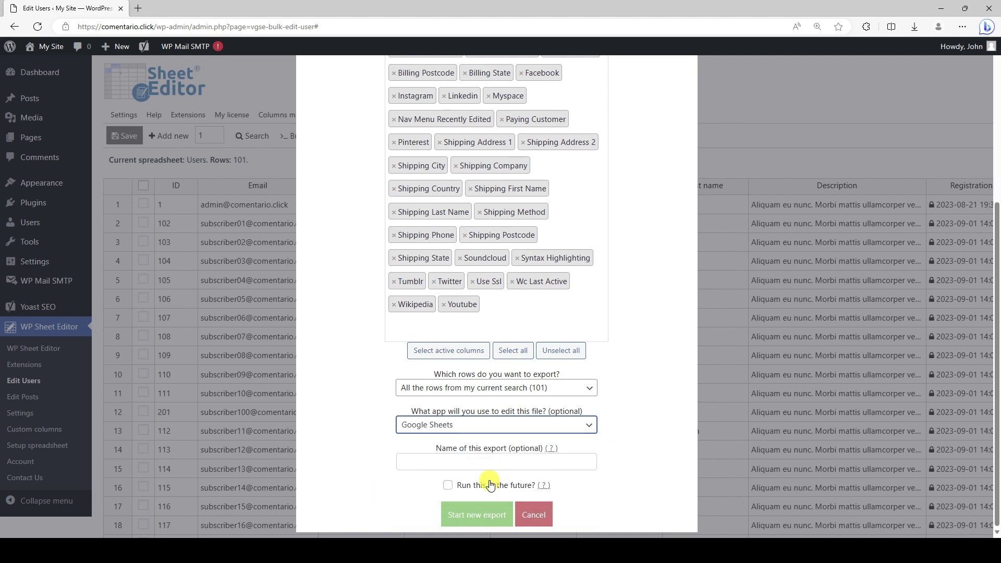
pyautogui.click(504, 461)
pyautogui.write('All user profiles to')
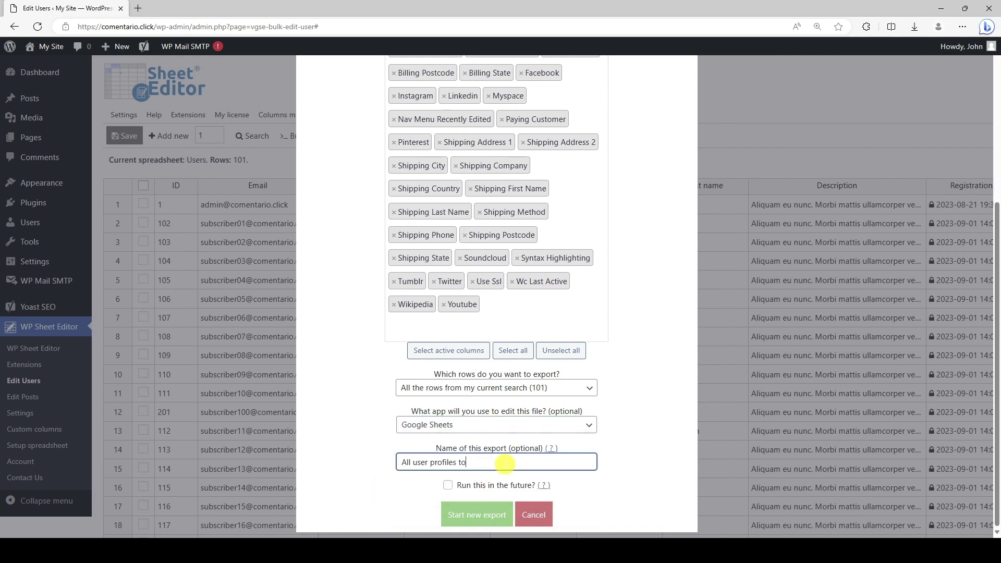
pyautogui.write(' Google Sheets')
pyautogui.click(489, 514)
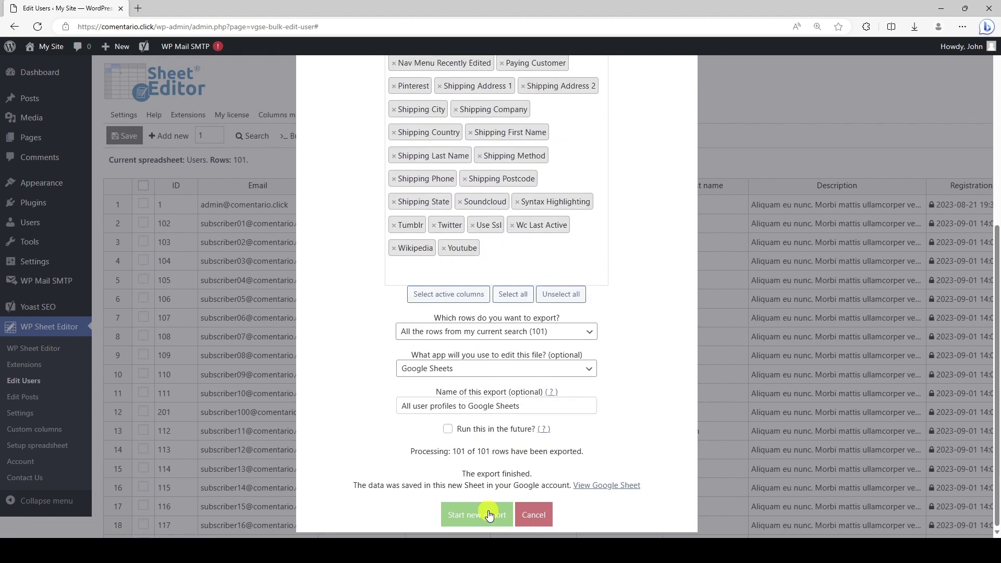
# Step: View the new Google Sheet, scrolling across and down to review the exported user columns
pyautogui.click(600, 485)
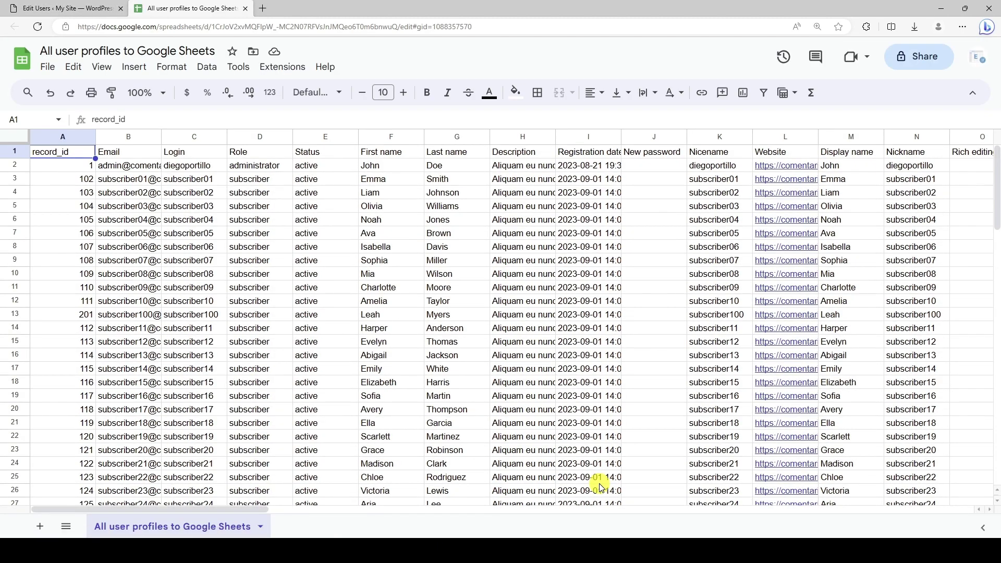
pyautogui.hscroll(2, 600, 485)
pyautogui.hscroll(10, 599, 485)
pyautogui.hscroll(10, 600, 485)
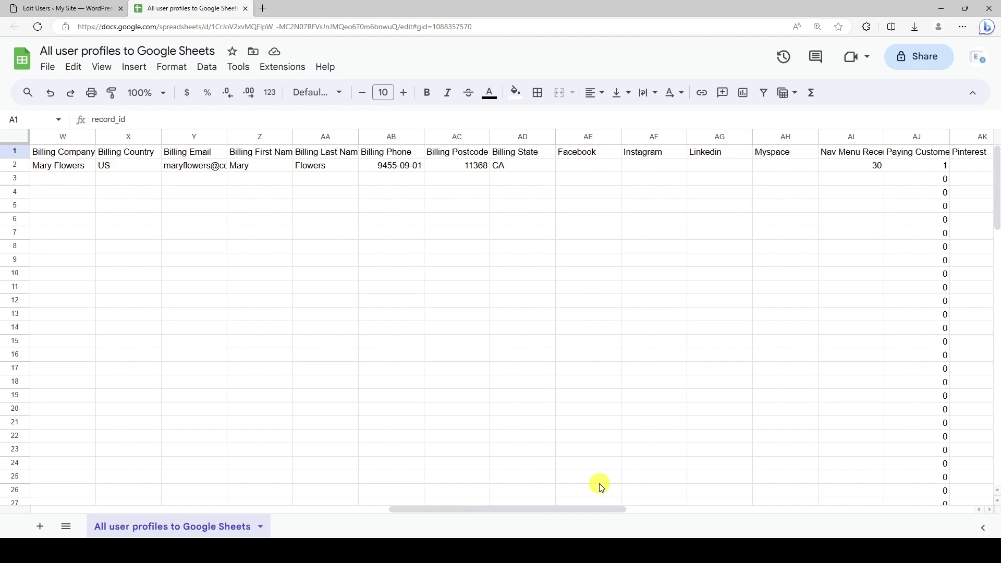
pyautogui.hscroll(10, 600, 485)
pyautogui.hscroll(-5, 599, 485)
pyautogui.hscroll(-10, 600, 485)
pyautogui.hscroll(-10, 599, 485)
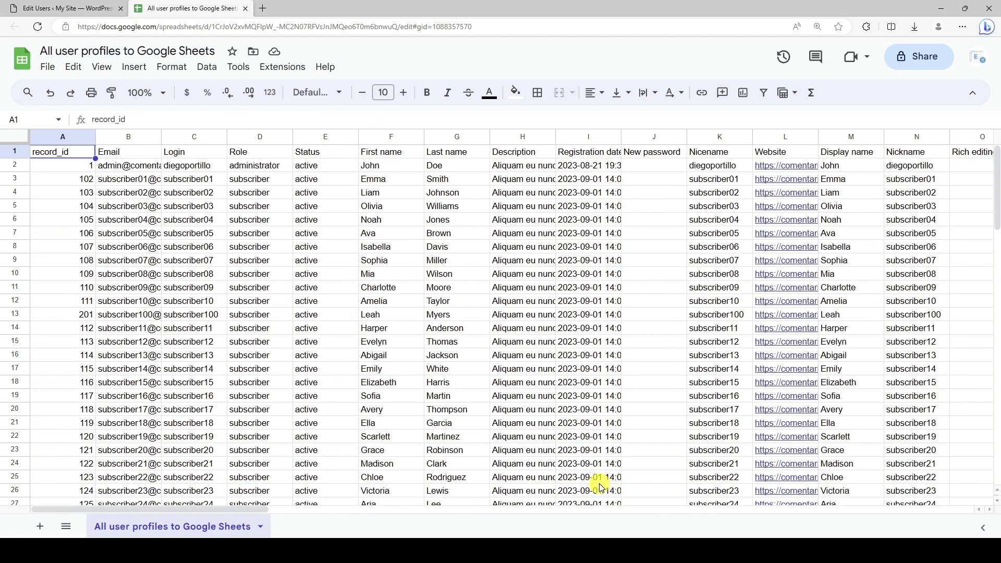
pyautogui.scroll(-5, 599, 485)
pyautogui.scroll(-5, 600, 485)
pyautogui.scroll(-8, 599, 485)
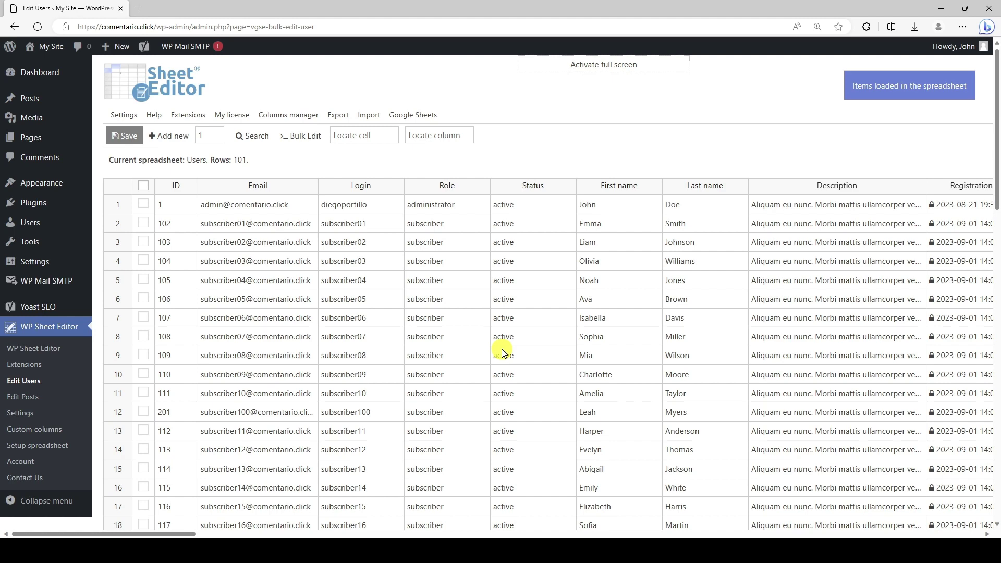
# Step: Search users by the Subscriber role, narrowing the table to 100 rows
pyautogui.click(255, 137)
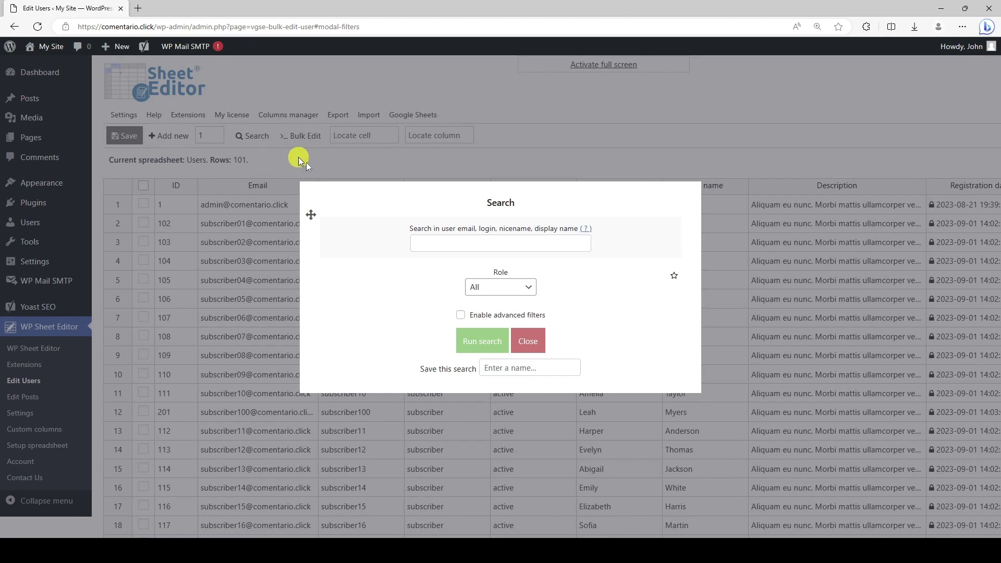
pyautogui.click(511, 287)
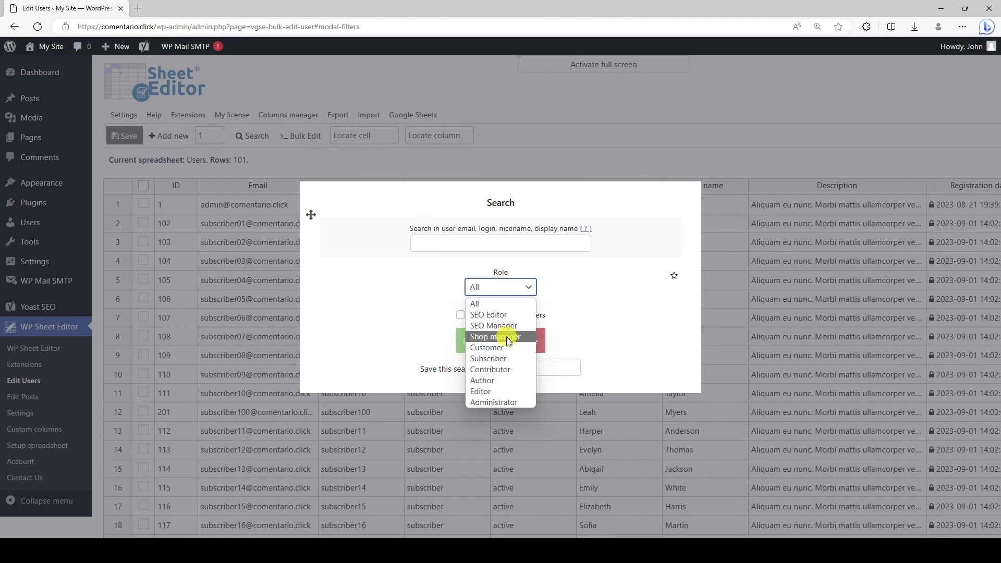
pyautogui.click(507, 358)
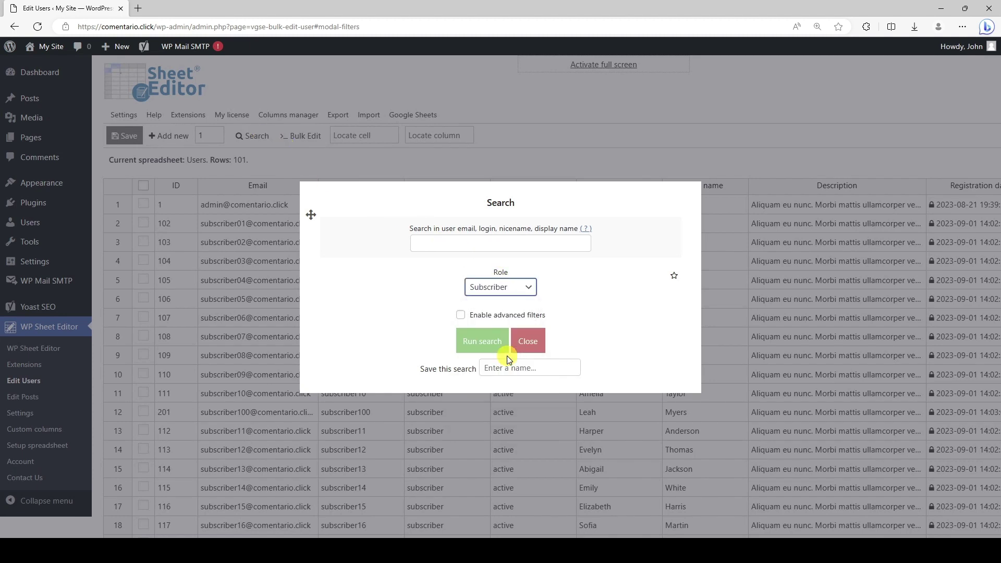
pyautogui.click(474, 342)
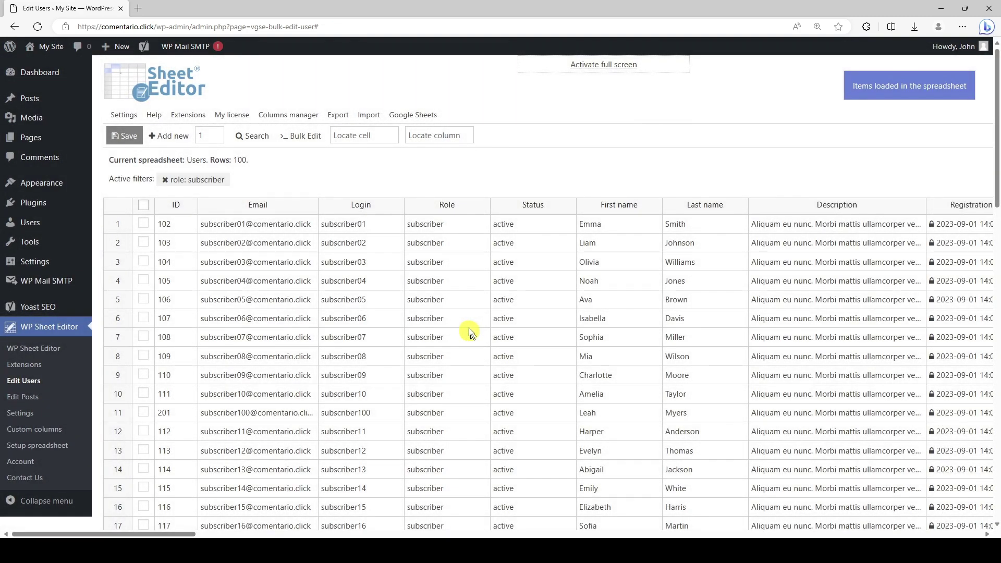
# Step: Fill the export column list with active columns, removing Wikipedia, Youtube, Tumblr and another column
pyautogui.click(339, 114)
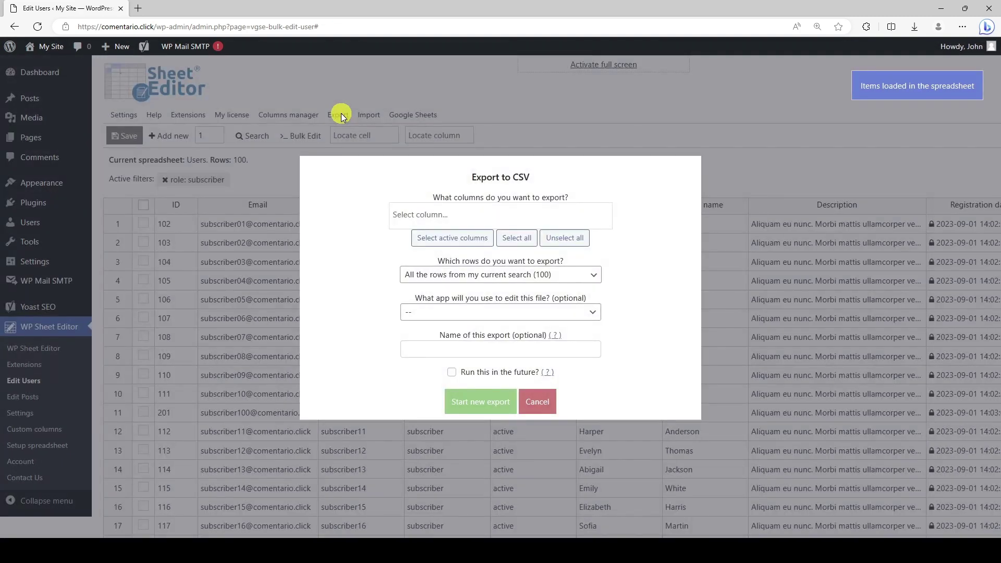
pyautogui.click(437, 237)
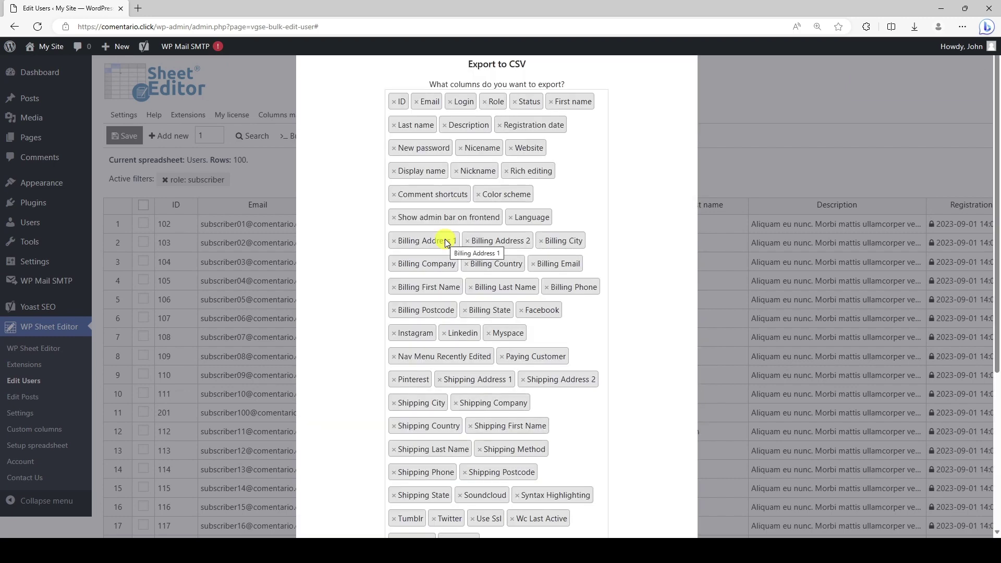
pyautogui.scroll(-5, 445, 238)
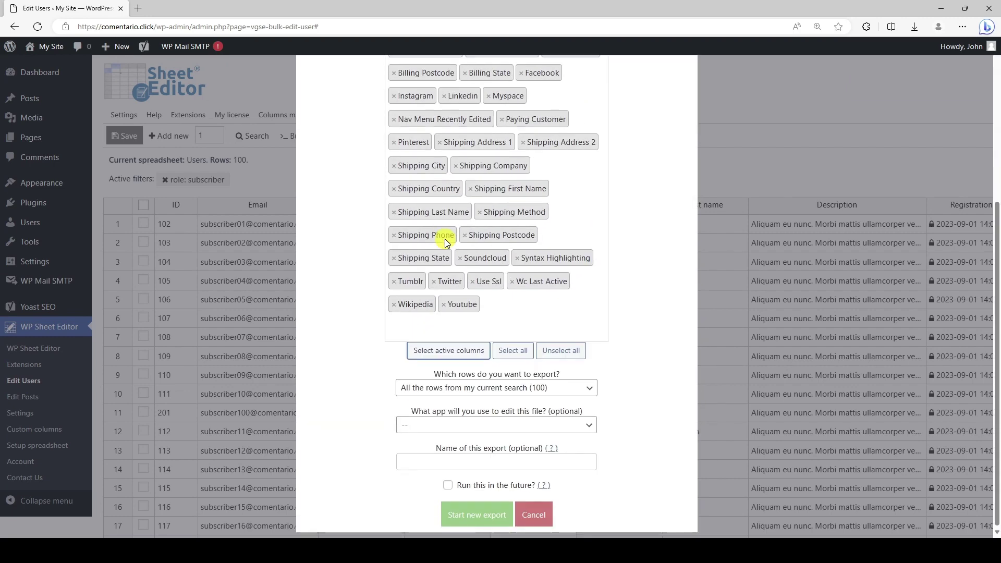
pyautogui.click(394, 306)
pyautogui.click(394, 487)
pyautogui.click(394, 467)
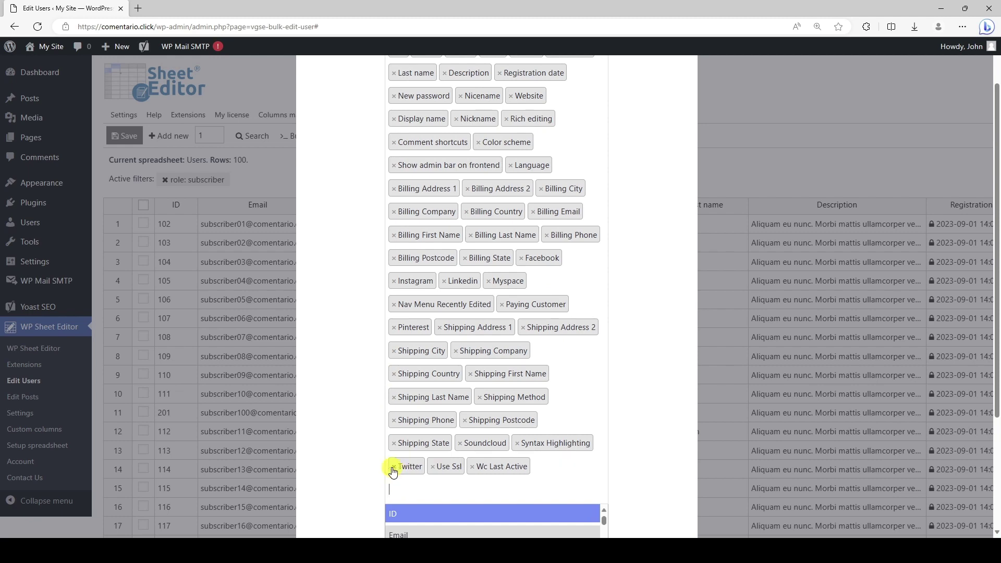
pyautogui.click(394, 467)
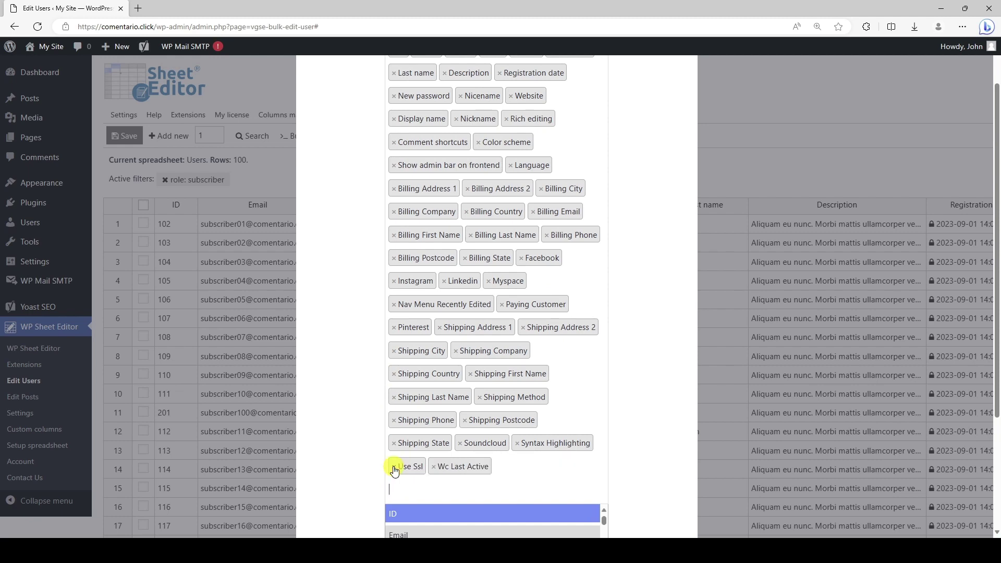
pyautogui.click(648, 369)
# Step: Export all searched rows to Google Sheets named 'Subscribers to Google Sheets'
pyautogui.scroll(-3, 646, 368)
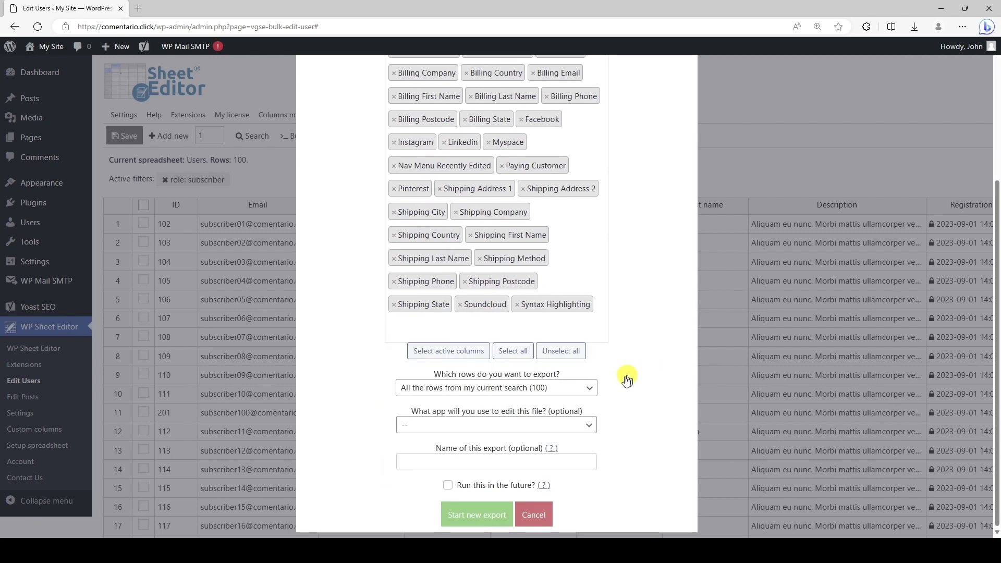
pyautogui.click(579, 388)
pyautogui.click(524, 406)
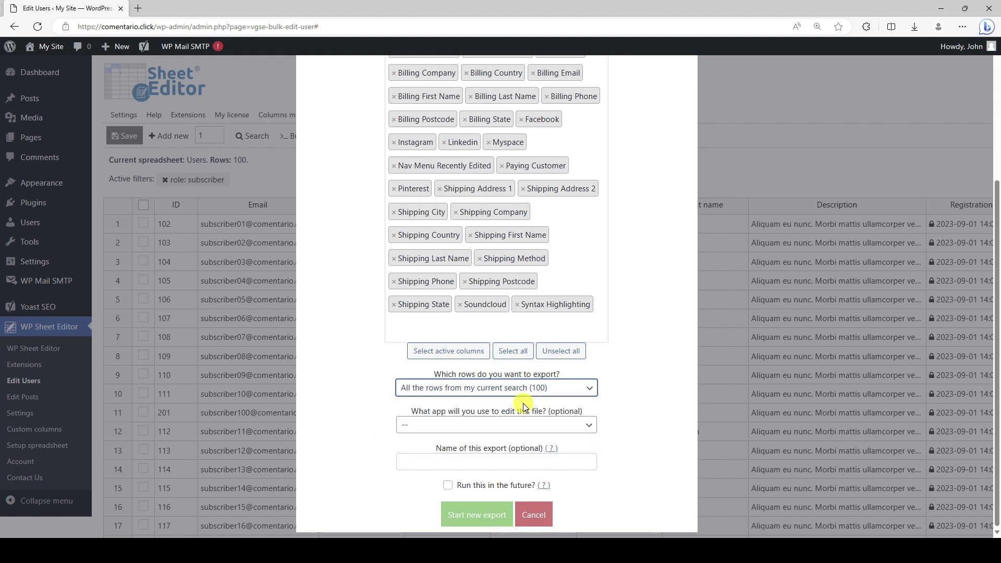
pyautogui.click(528, 425)
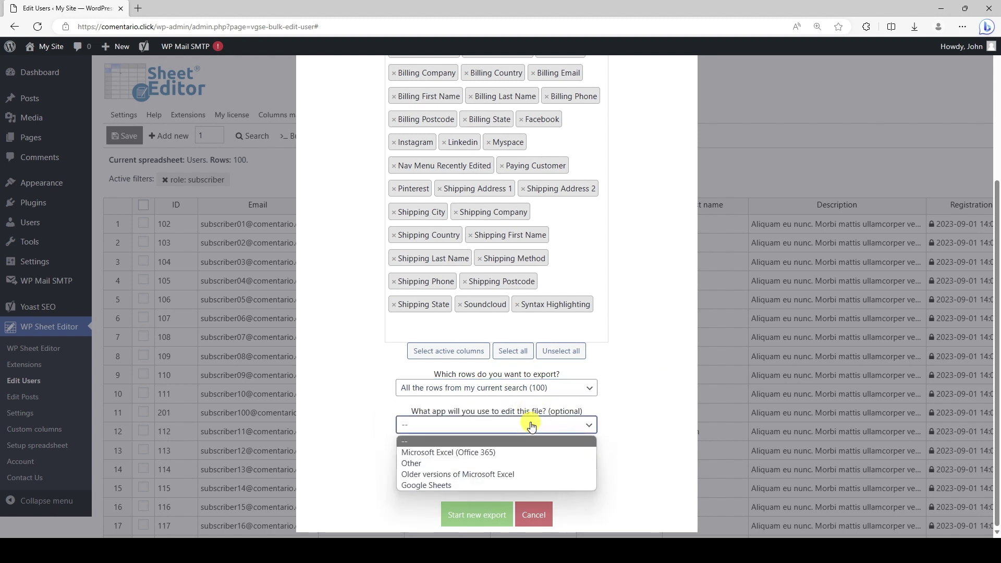
pyautogui.click(458, 485)
pyautogui.click(517, 461)
pyautogui.write('Subscri')
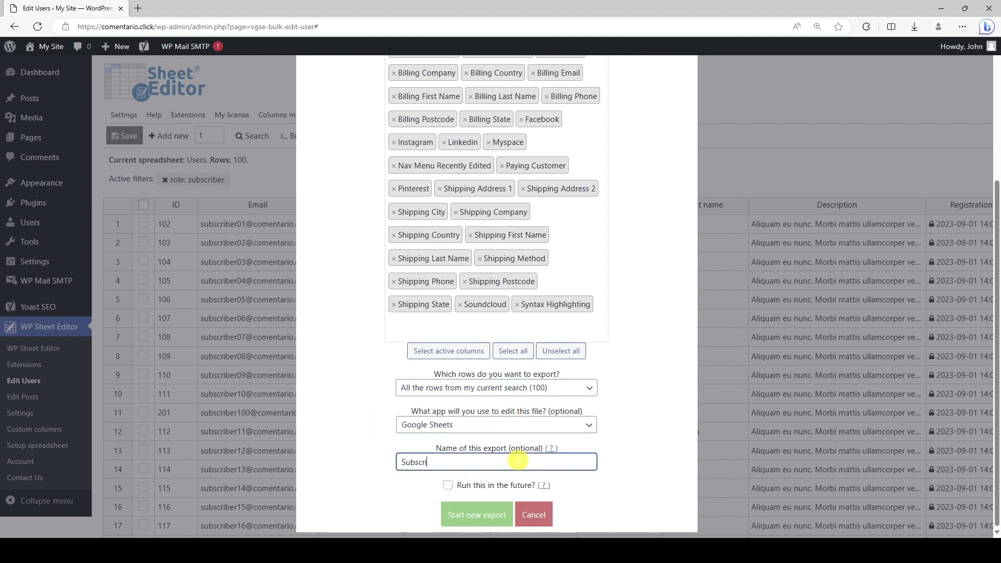
pyautogui.write('bers to Google Sheets')
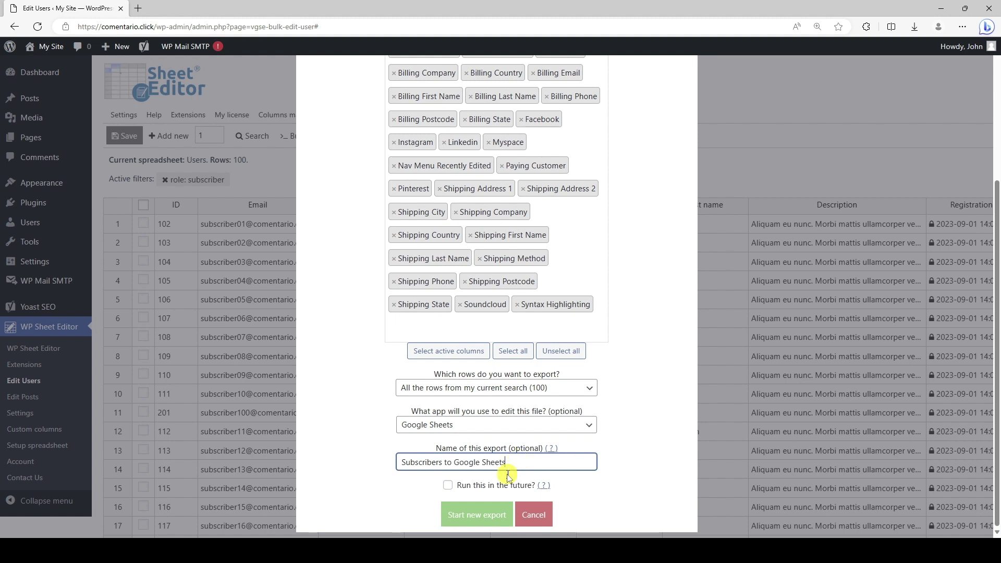
pyautogui.click(481, 514)
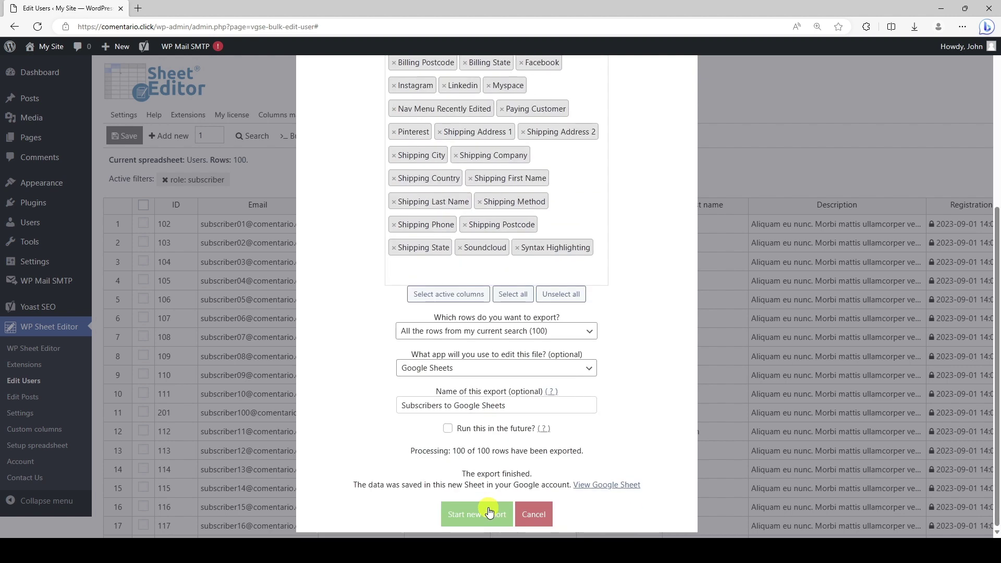
# Step: View the 'Subscribers to Google Sheets' file, scrolling down and across the exported subscriber data
pyautogui.click(614, 487)
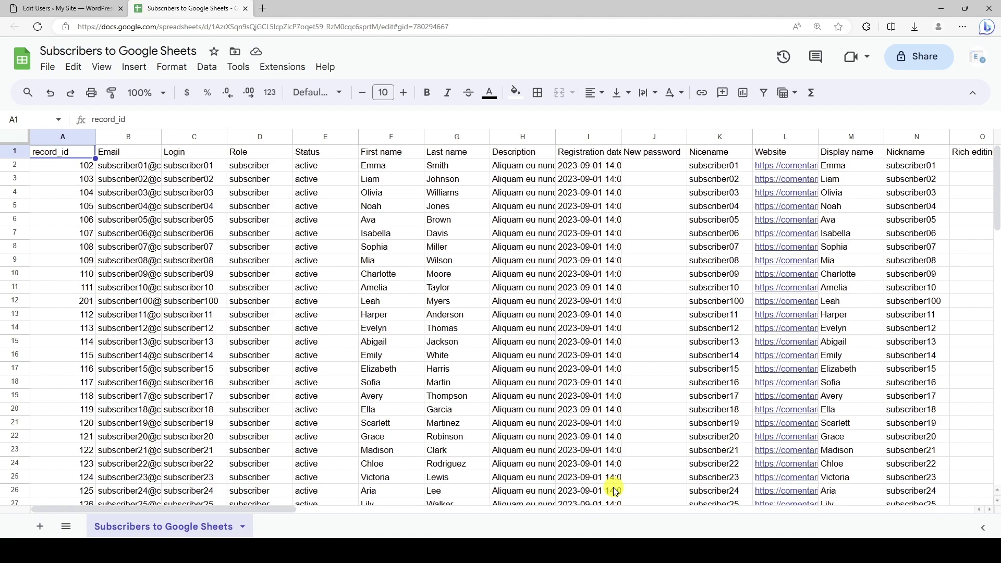
pyautogui.scroll(-6, 615, 490)
pyautogui.scroll(-12, 615, 490)
pyautogui.scroll(-3, 614, 490)
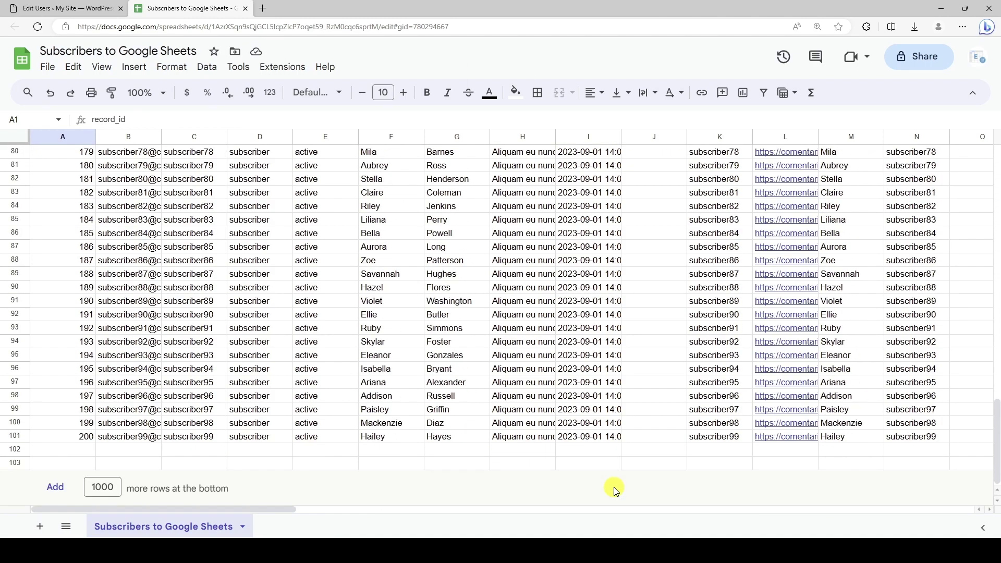
pyautogui.scroll(6, 615, 490)
pyautogui.scroll(10, 615, 490)
pyautogui.scroll(5, 615, 490)
pyautogui.hscroll(5, 615, 490)
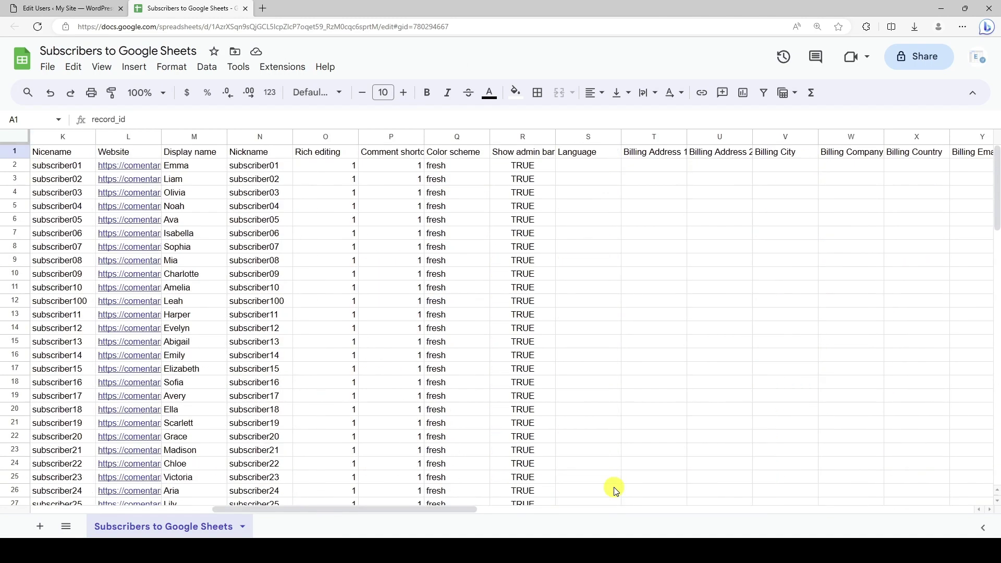
pyautogui.hscroll(8, 615, 490)
pyautogui.hscroll(5, 614, 487)
pyautogui.hscroll(-1, 614, 487)
pyautogui.hscroll(-15, 614, 487)
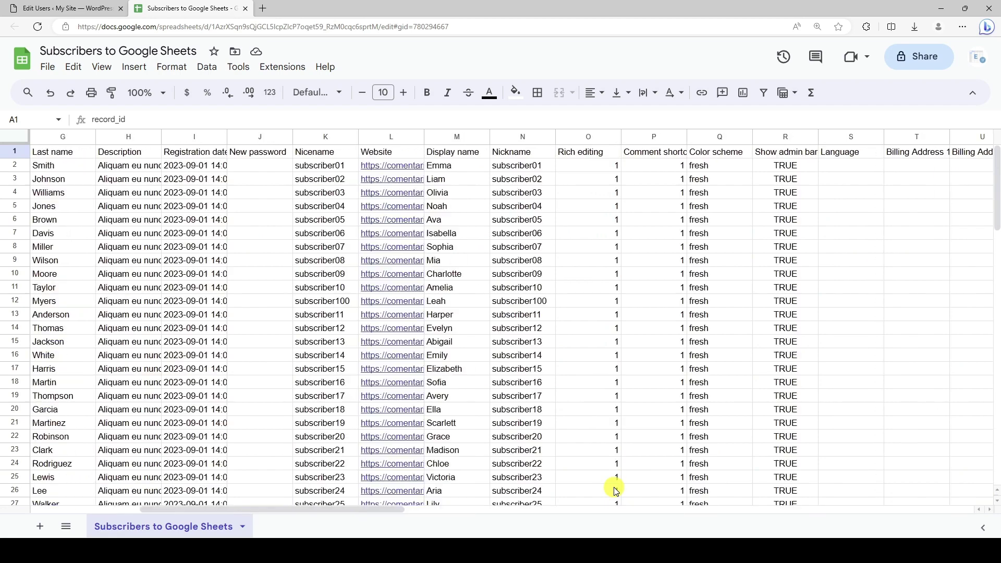
pyautogui.hscroll(-3, 614, 487)
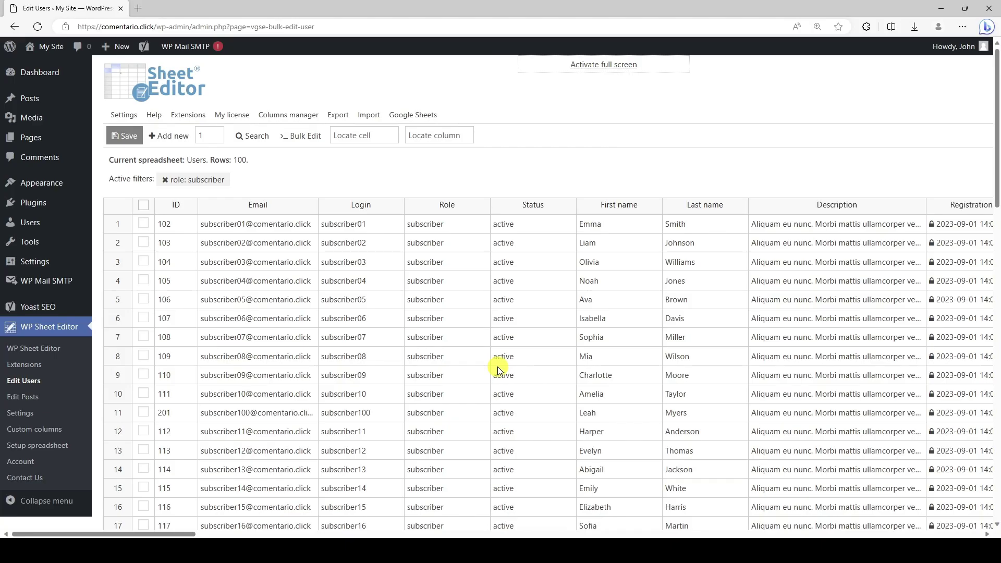
# Step: Tick users 103, 104, 105 and 109, then drag the ticks down through row 12
pyautogui.click(144, 243)
pyautogui.click(143, 260)
pyautogui.click(143, 281)
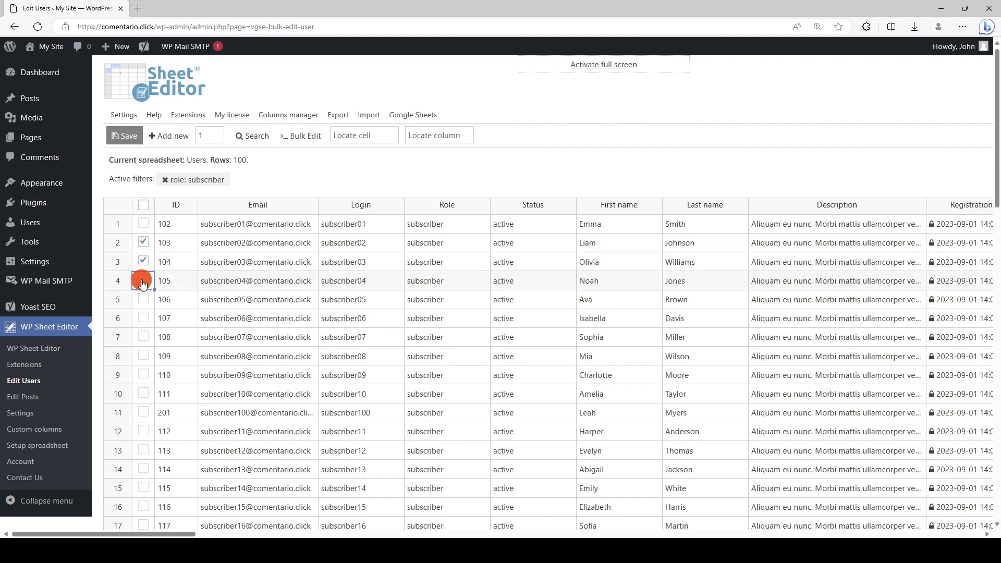
pyautogui.click(142, 356)
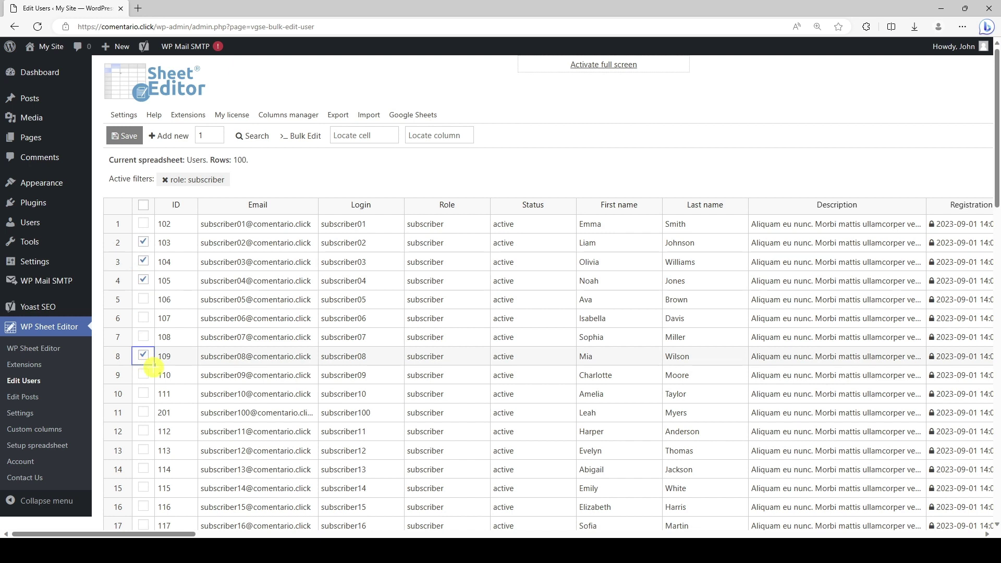
pyautogui.moveTo(154, 365); pyautogui.dragTo(151, 431)
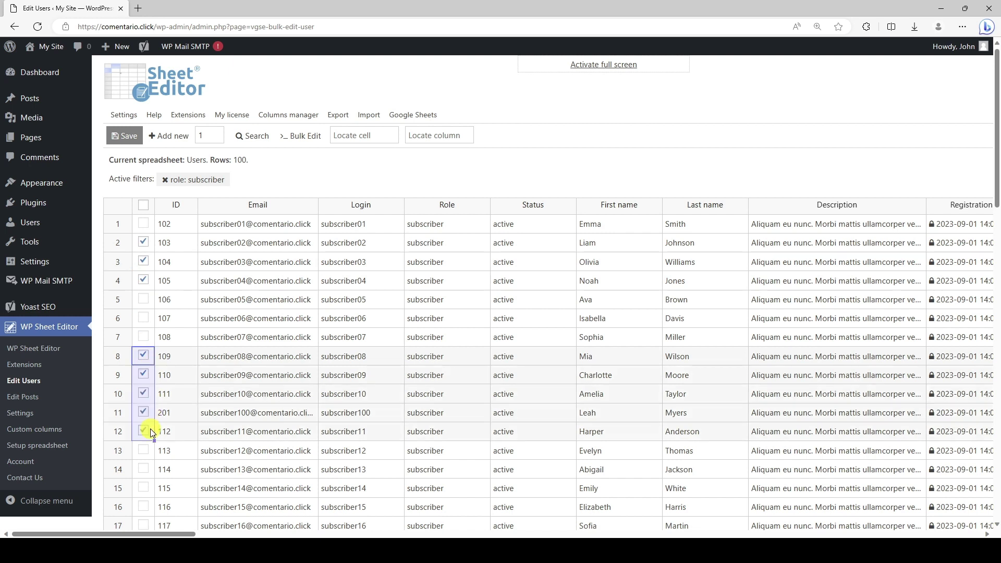
# Step: Export only the checkbox-selected rows with active columns to Google Sheets as 'Selected subscribers to Google Sheets'
pyautogui.click(338, 115)
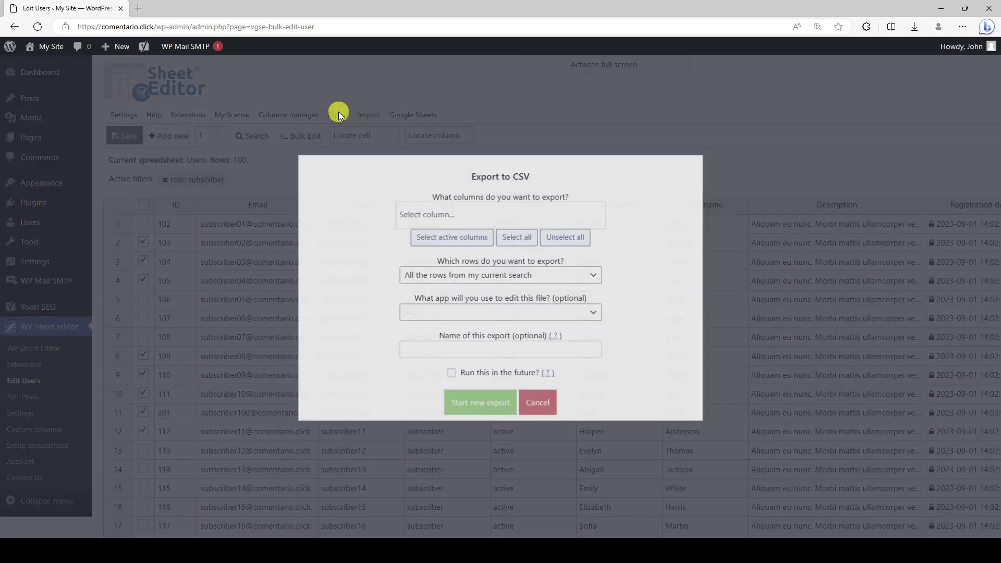
pyautogui.click(447, 235)
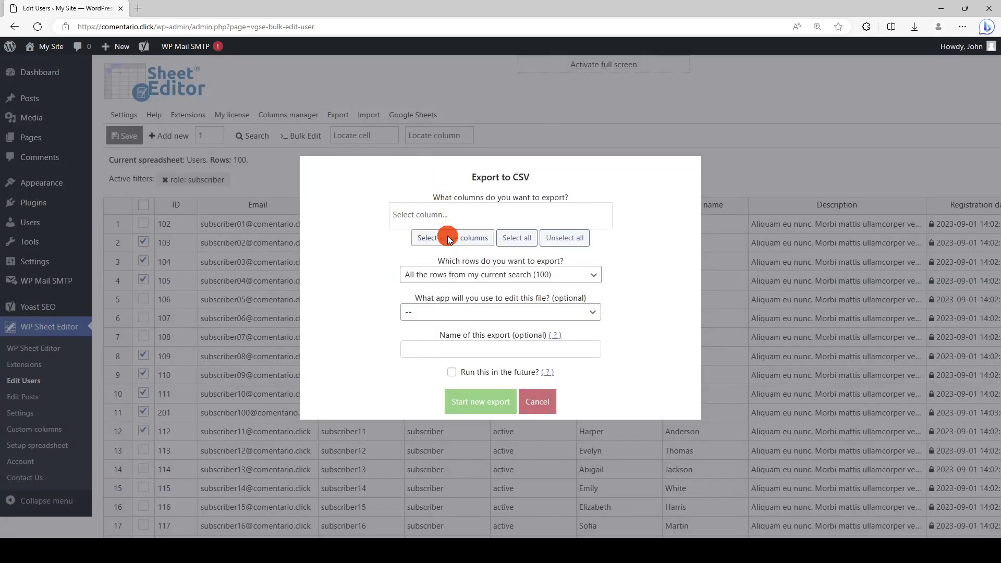
pyautogui.scroll(-5, 447, 235)
pyautogui.click(554, 388)
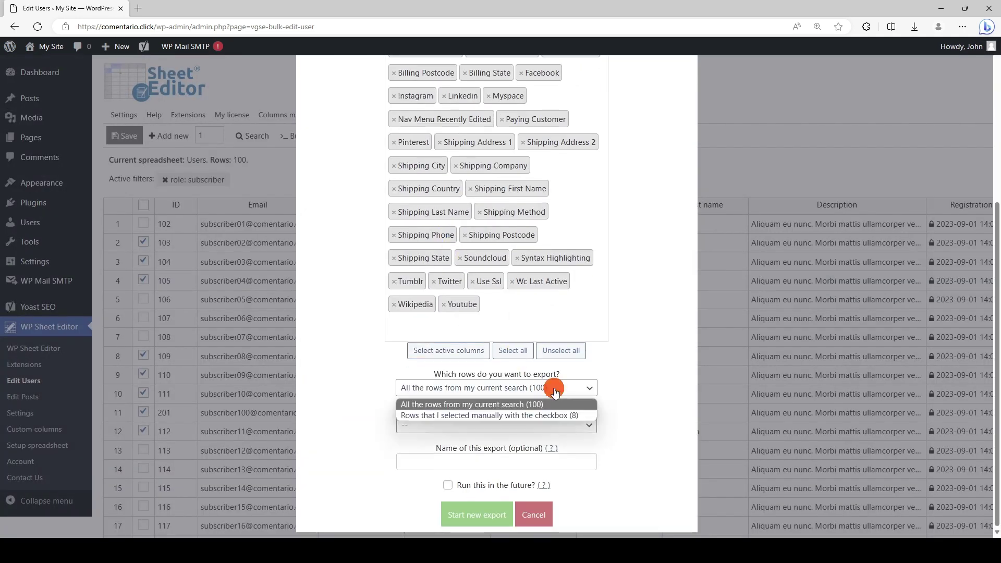
pyautogui.click(571, 417)
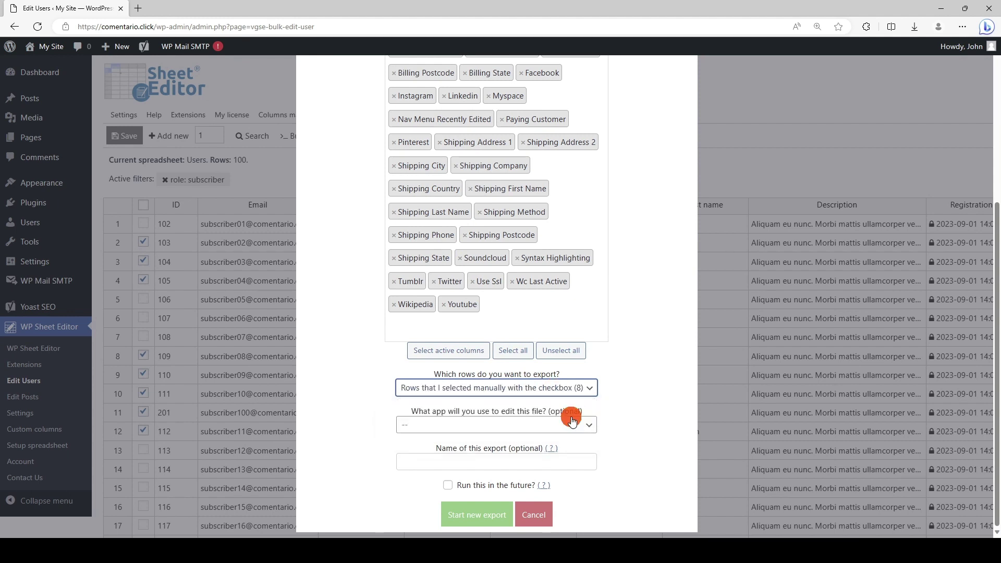
pyautogui.click(519, 424)
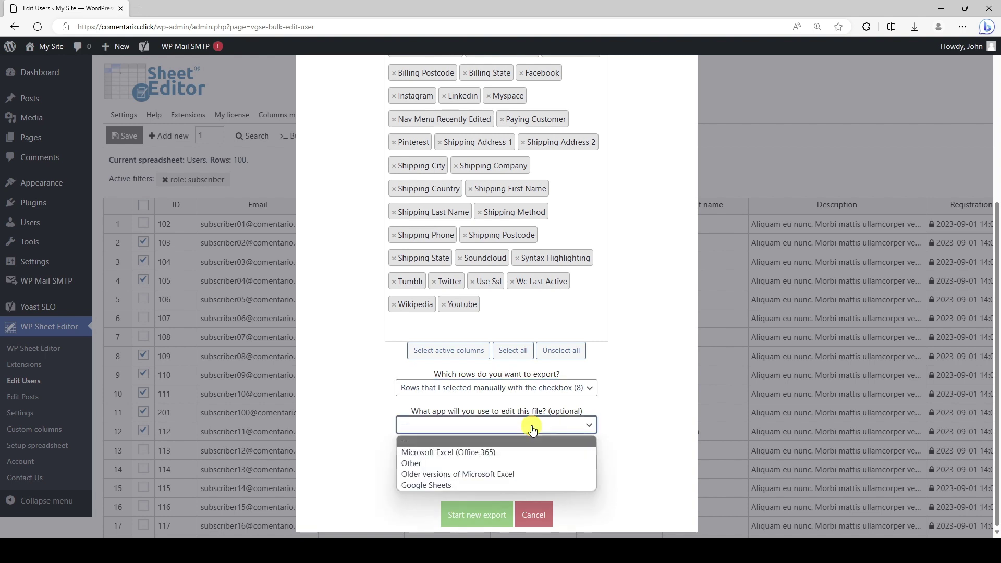
pyautogui.click(539, 485)
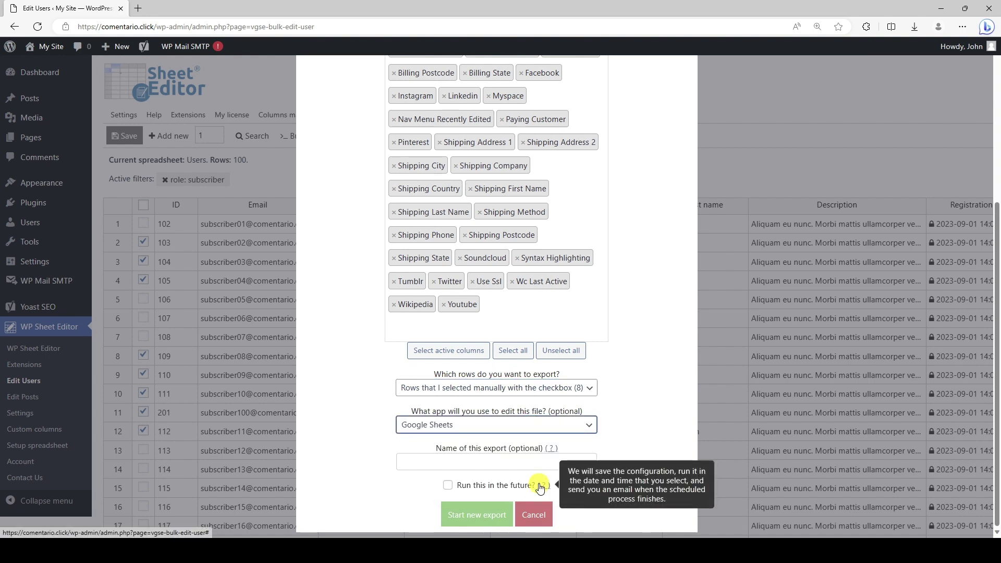
pyautogui.click(559, 462)
pyautogui.write('Selected subscribe')
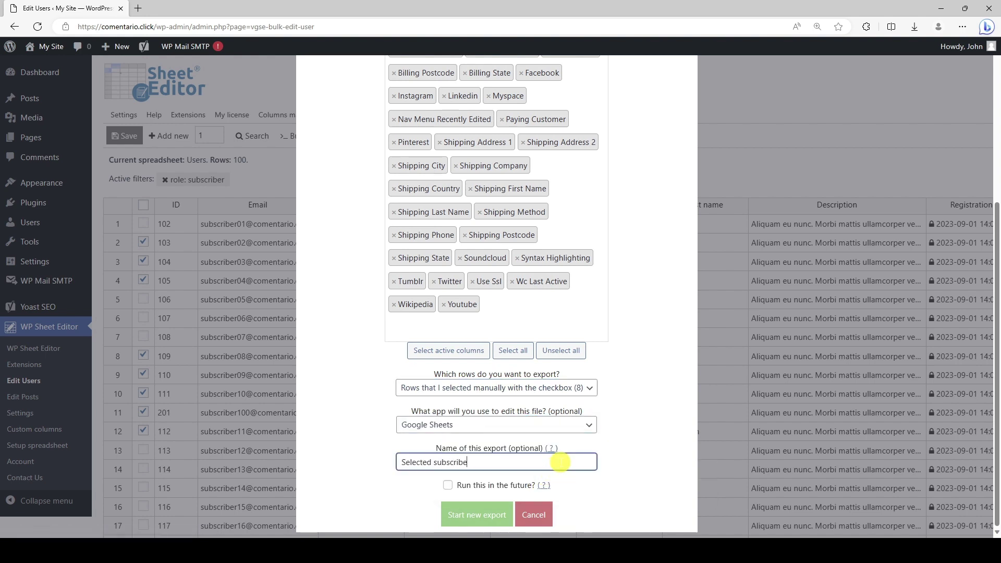
pyautogui.write('rs to Google Sheets')
pyautogui.click(485, 514)
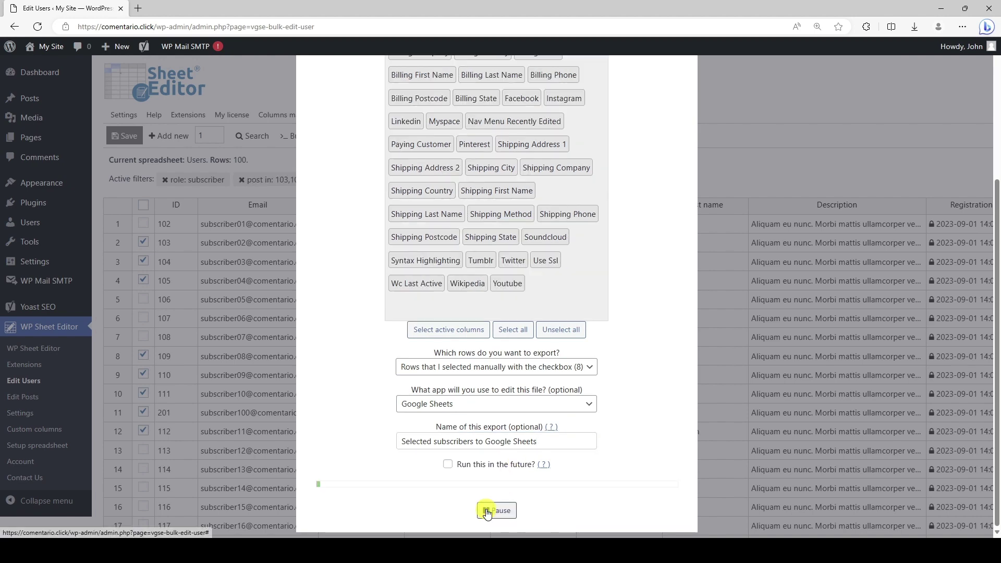